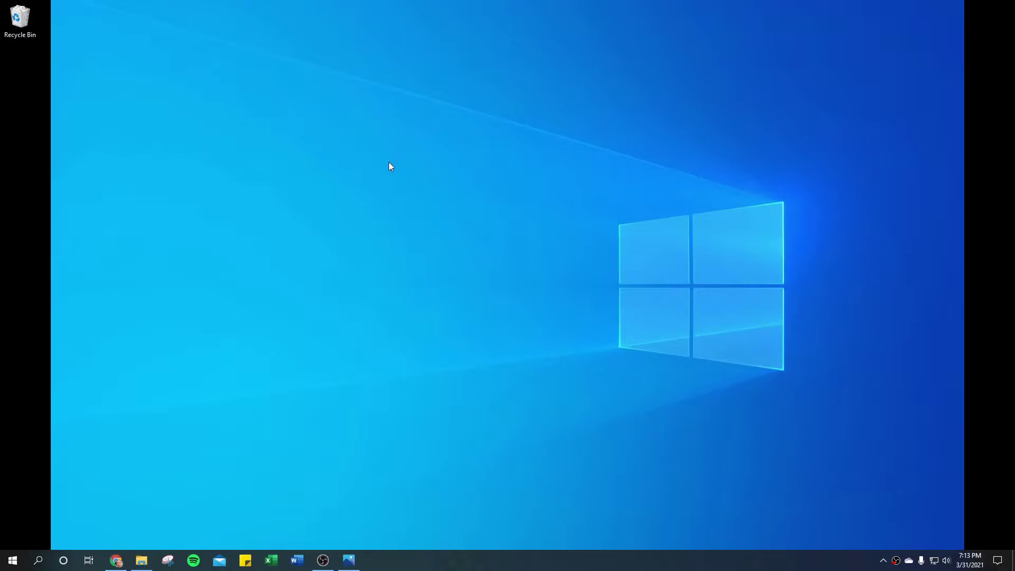
Open 'back of old PC.JPG' in Photos from the taskbar to view the labelled rear ports.
click(348, 561)
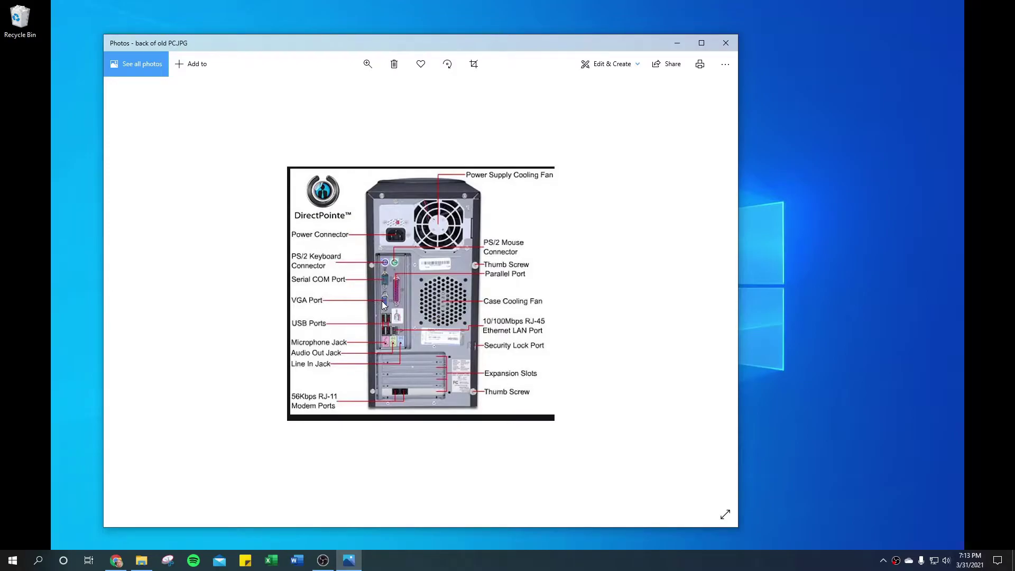
Advance to 'back of new HP.JPG', showing the newer tower's ports numbered 1 through 8.
key(Right)
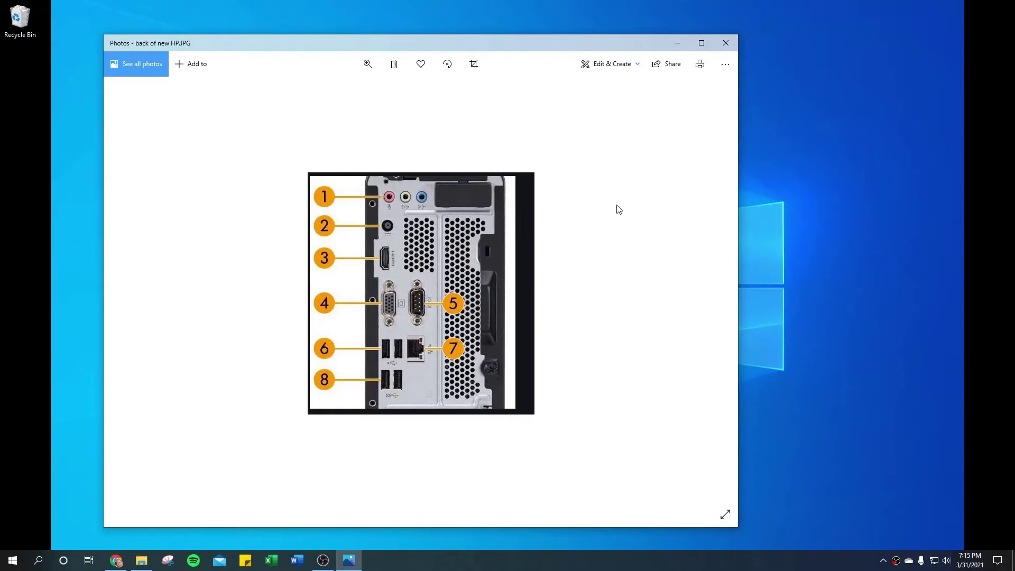
Minimize Photos and open Display settings from the desktop's right-click menu.
click(677, 43)
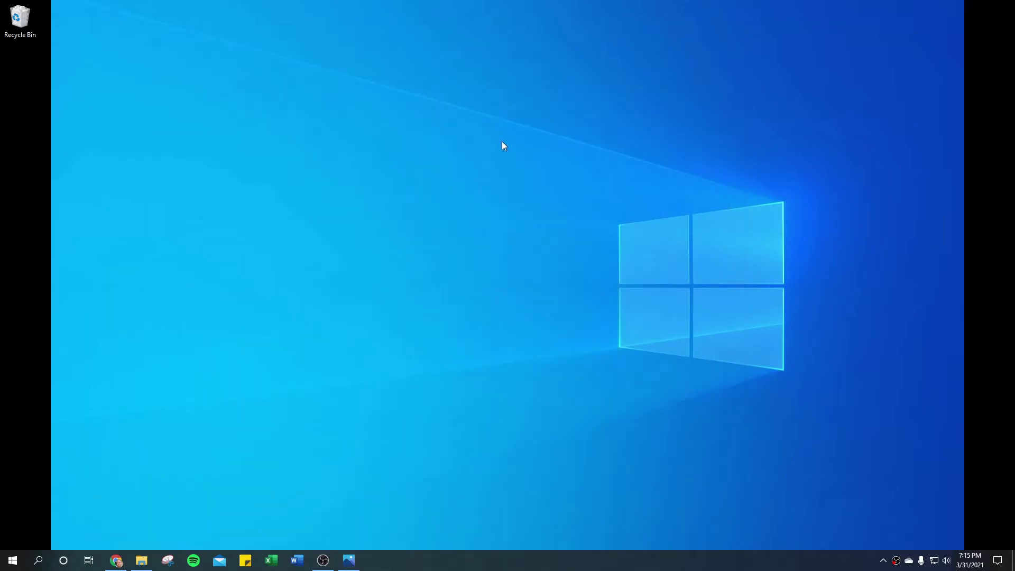
right_click(474, 190)
click(515, 318)
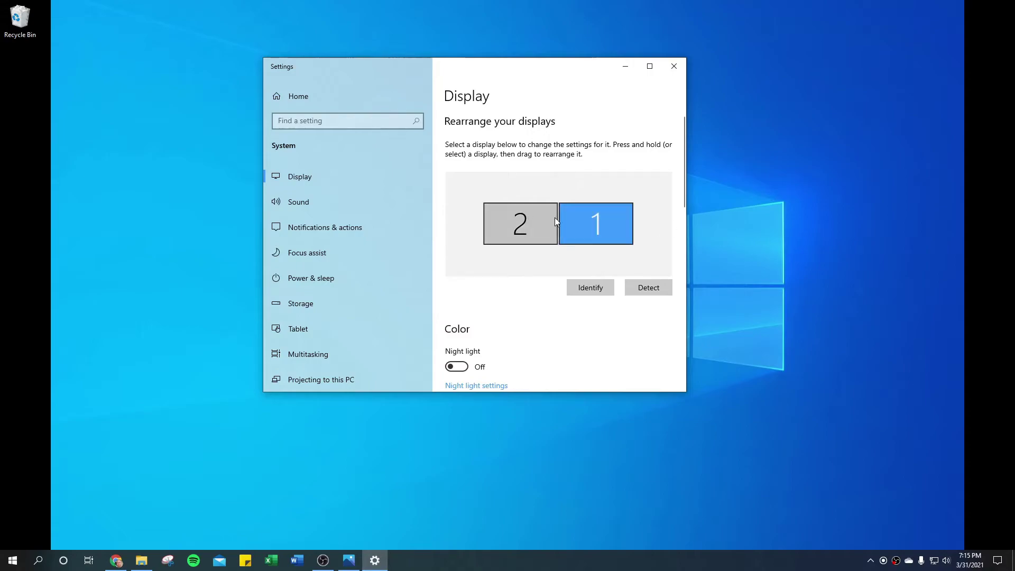
Drag display 1 to sit level beside display 2, on its right.
drag(588, 220, 442, 224)
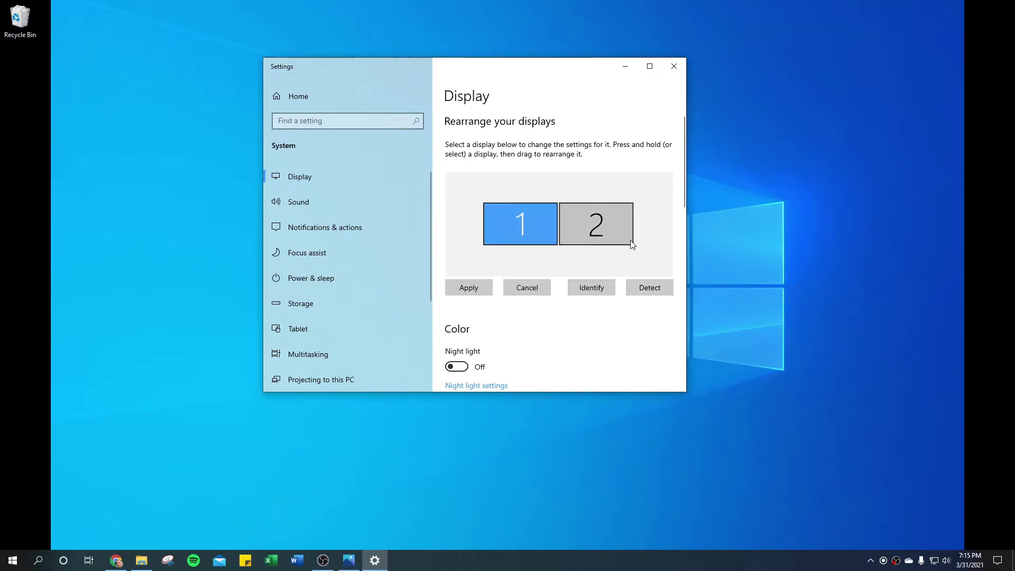
drag(522, 226, 667, 222)
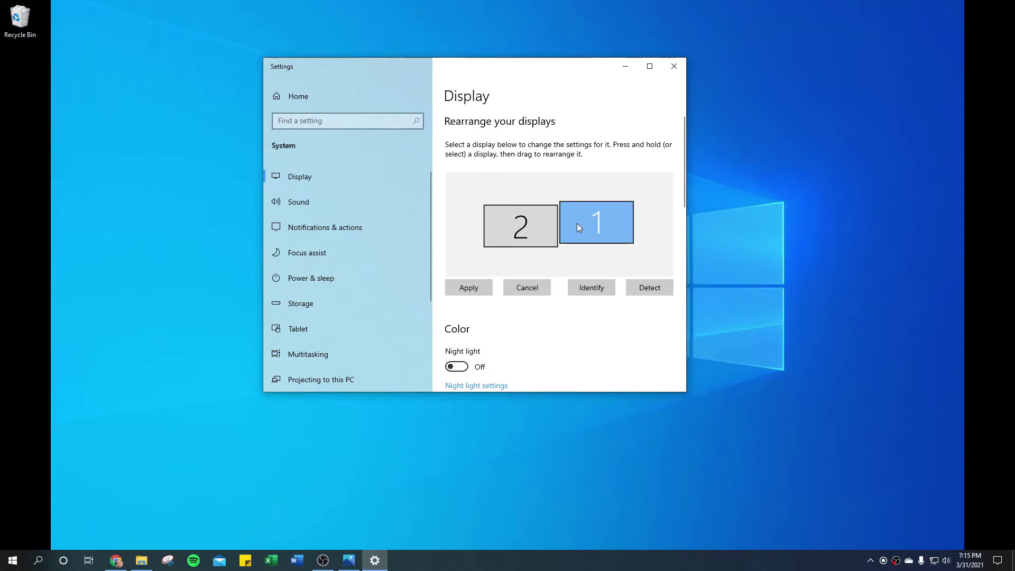
drag(579, 228, 577, 205)
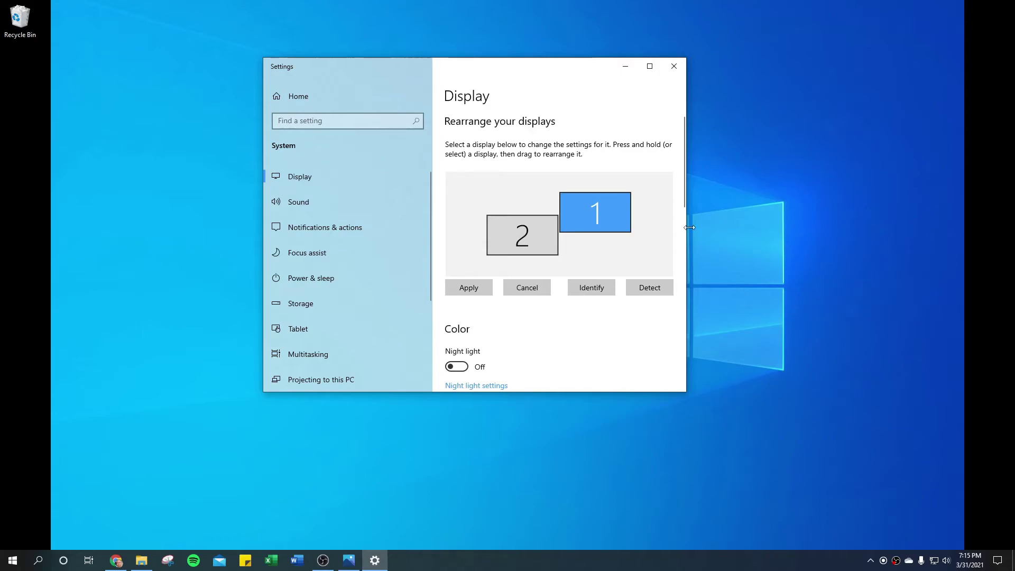
drag(560, 212, 575, 237)
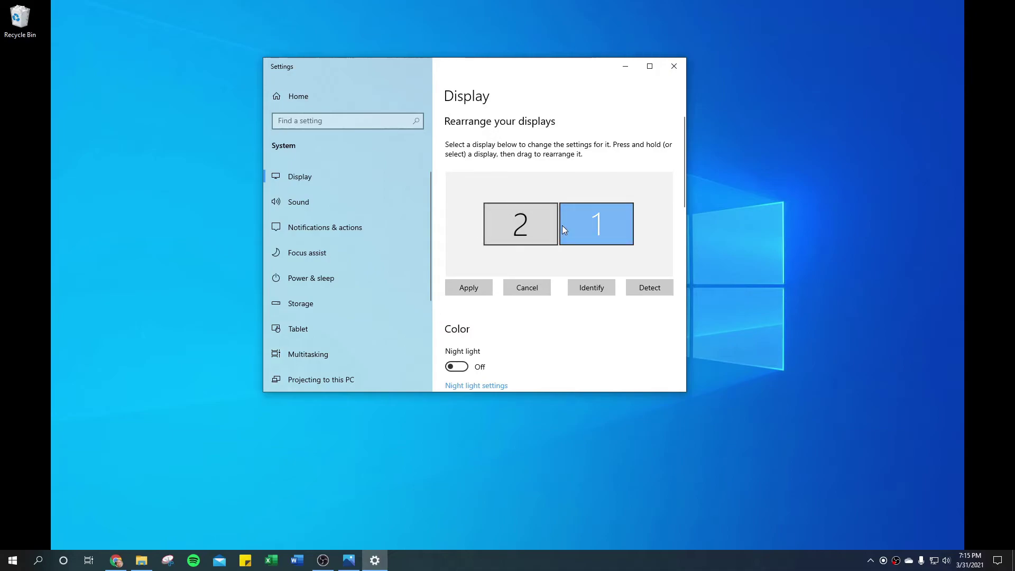
Confirm Multiple displays stays set to Extend these displays.
scroll(571, 317, down, 3)
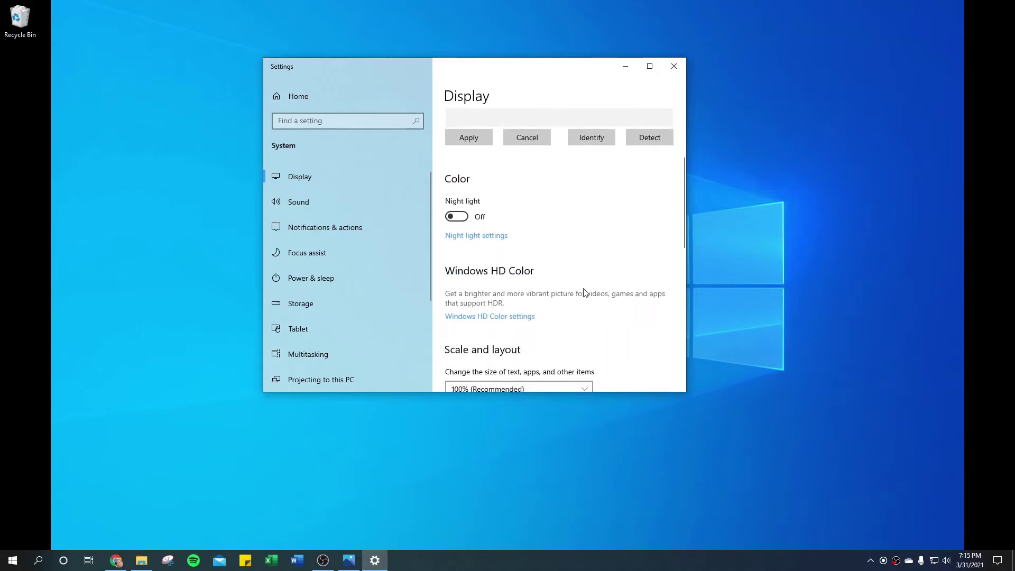
scroll(616, 263, down, 3)
scroll(602, 267, down, 3)
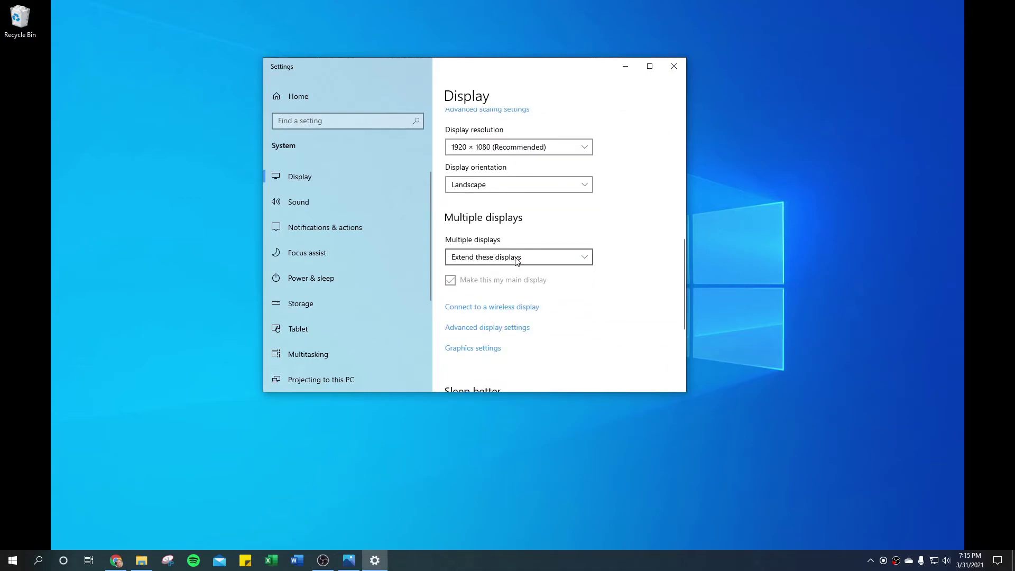
click(558, 259)
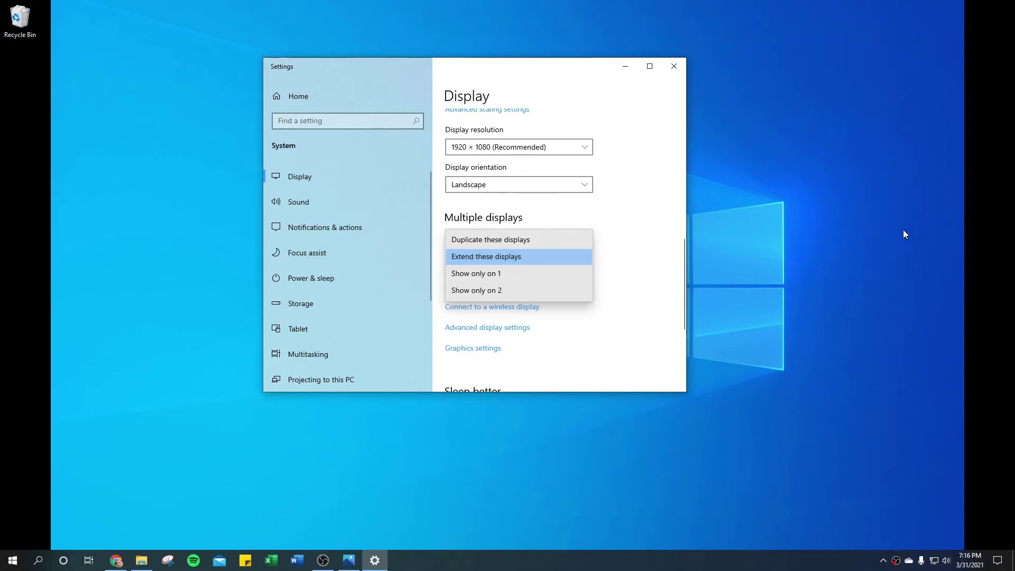
click(378, 63)
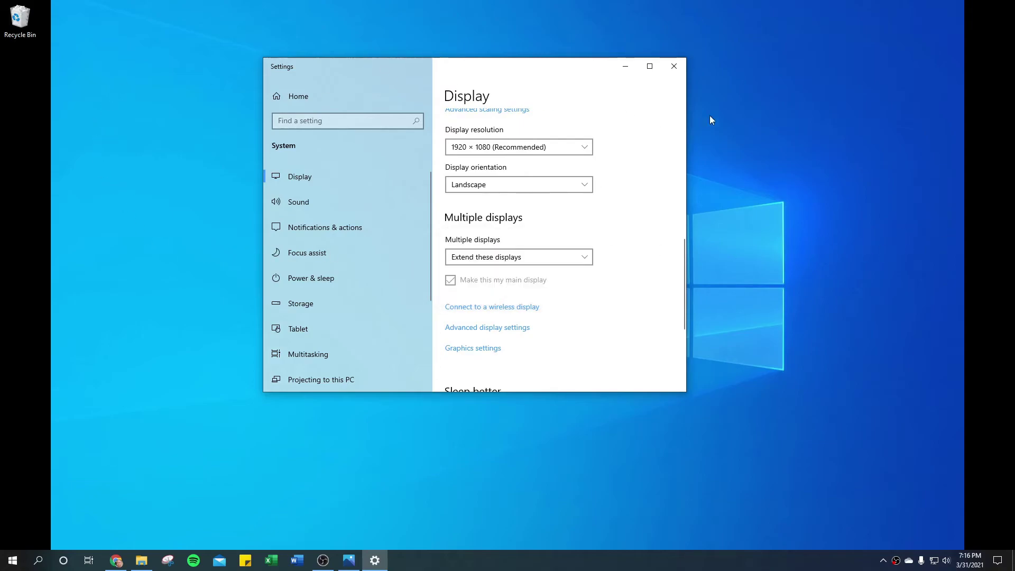
Move the Settings window lower and right, recheck the Extend setting, and return to the top.
drag(550, 68, 553, 125)
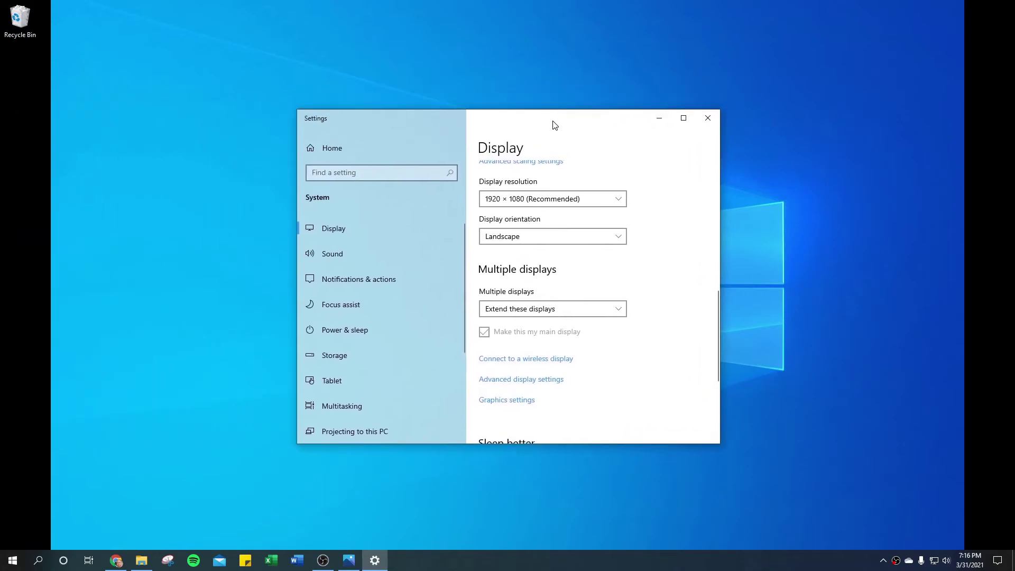
click(606, 312)
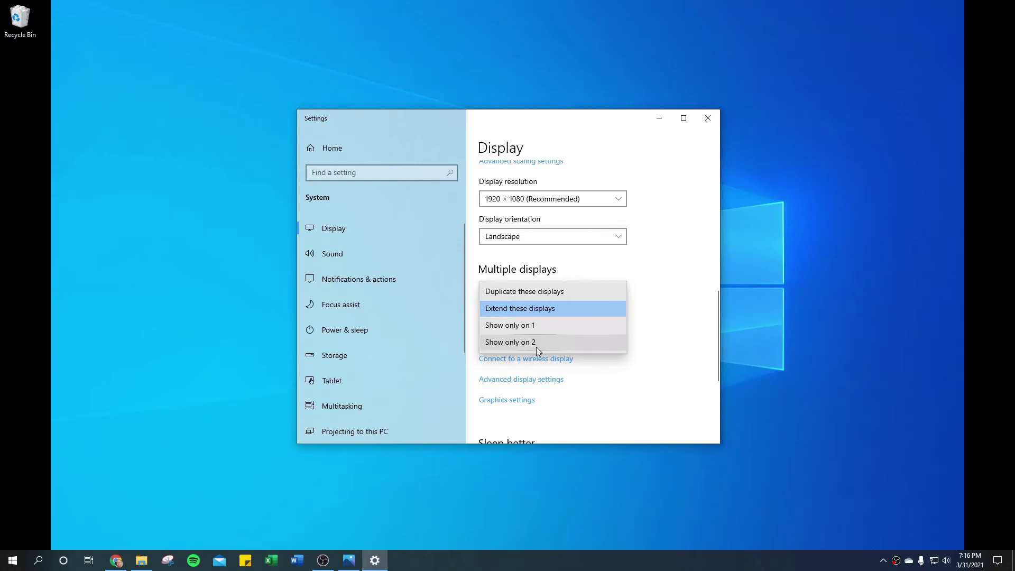
click(687, 268)
scroll(695, 294, up, 4)
scroll(698, 296, up, 5)
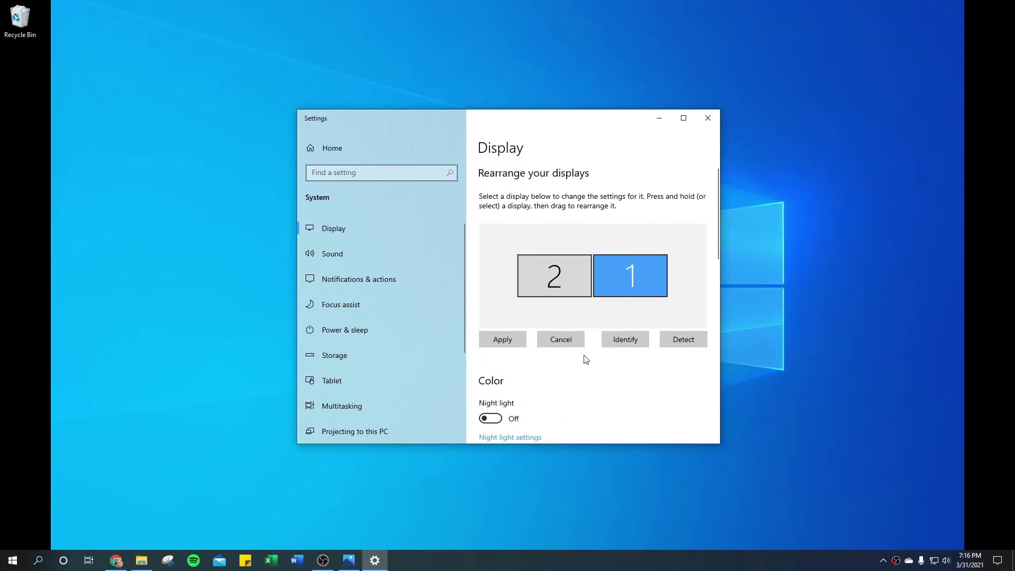
Identify the physical screens and switch between display tiles 2 and 1.
click(628, 342)
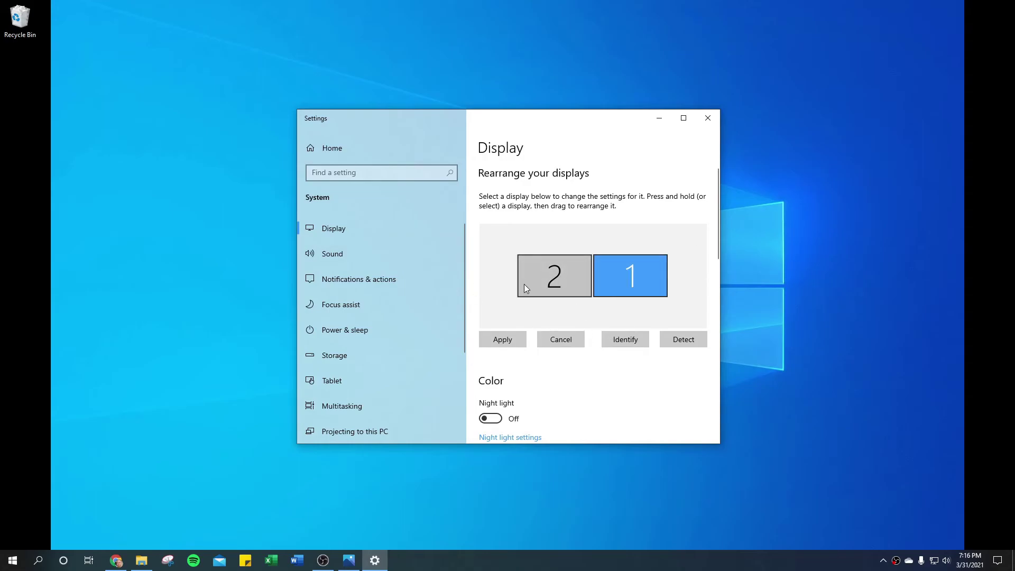
click(554, 276)
click(620, 274)
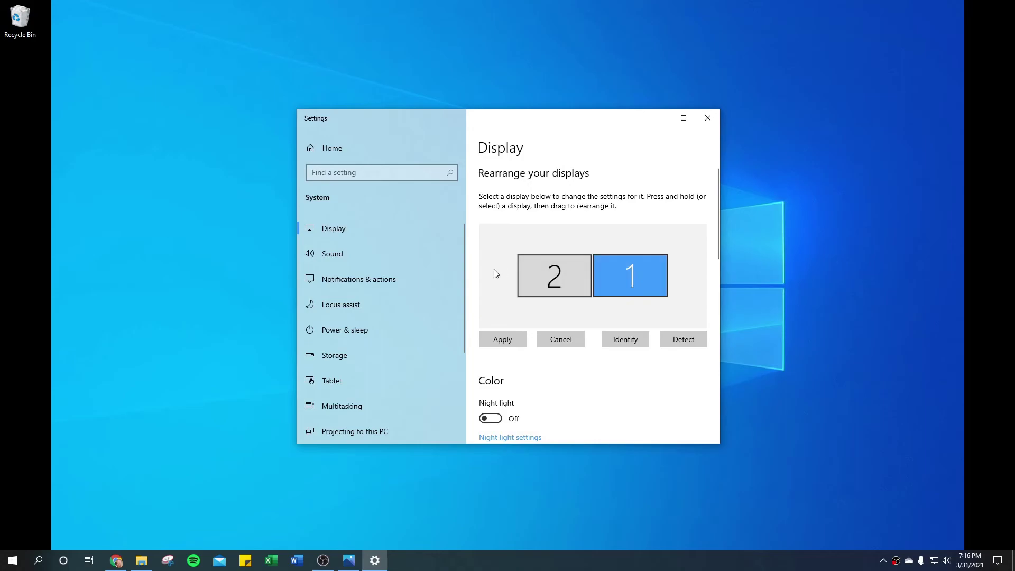
click(559, 277)
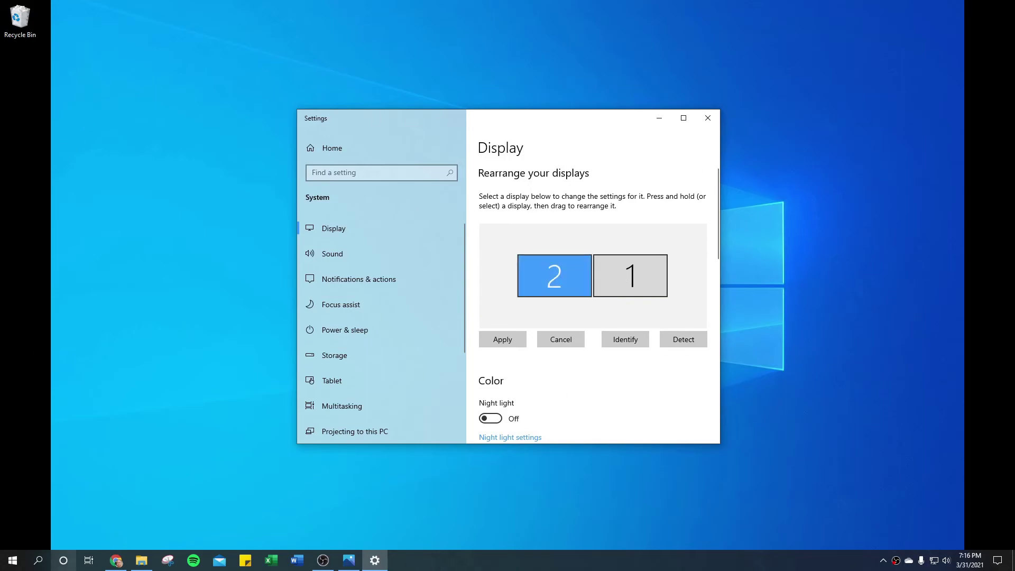
click(617, 265)
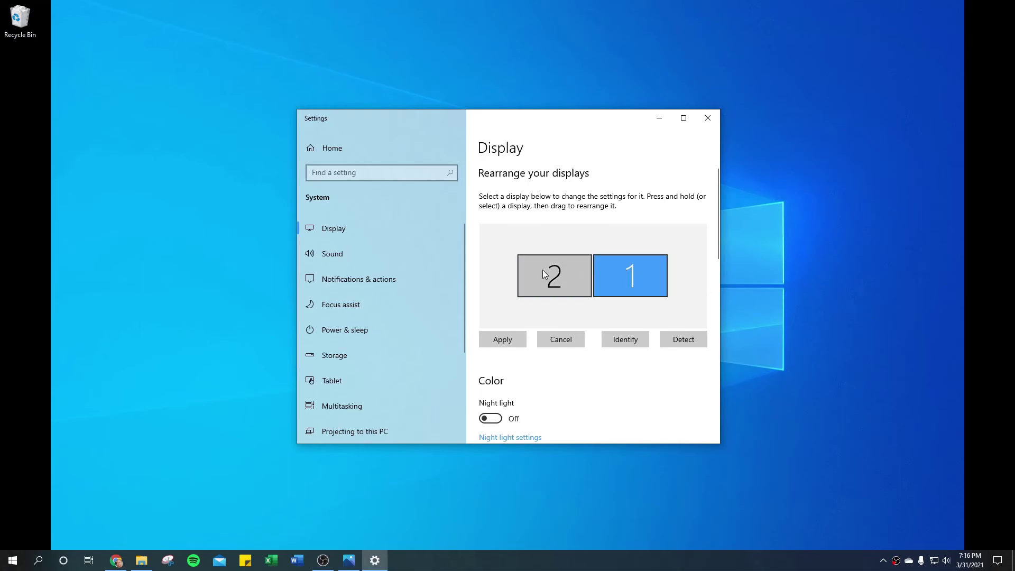
click(565, 270)
Review display 2's settings down to the Make this my main display option.
scroll(528, 338, down, 3)
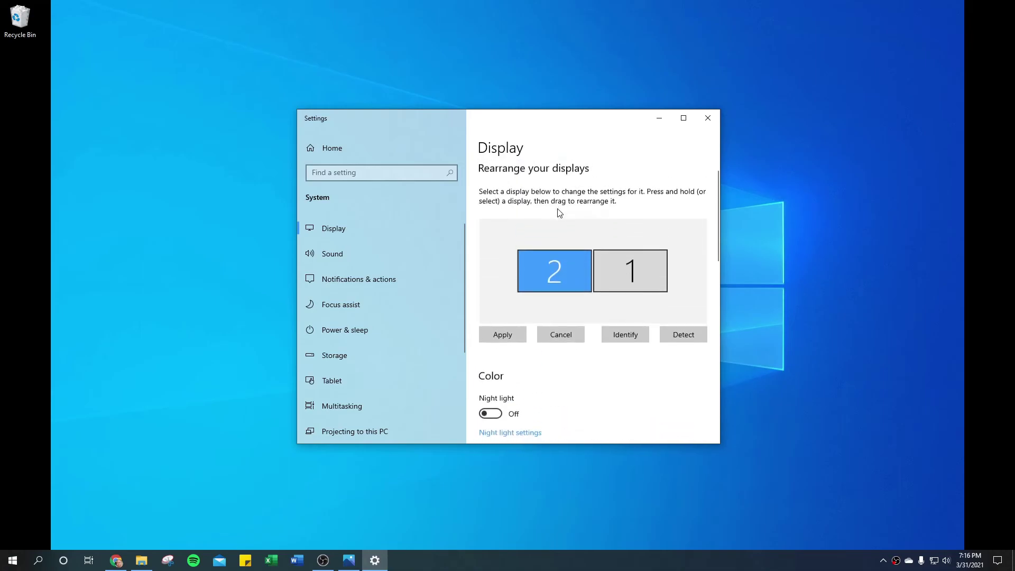
scroll(573, 346, down, 7)
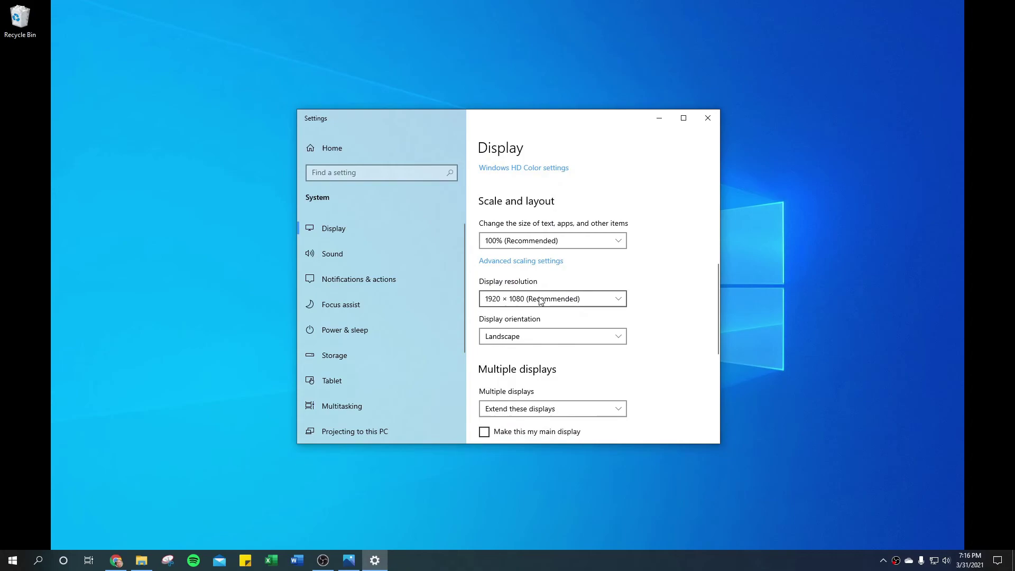
scroll(532, 311, down, 1)
scroll(553, 299, up, 1)
scroll(554, 299, up, 1)
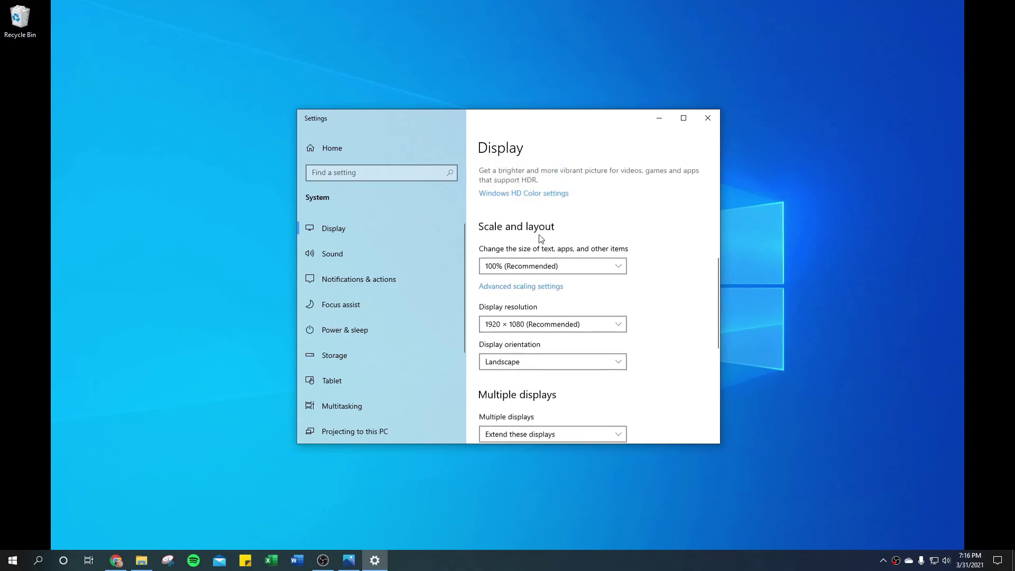
scroll(566, 301, down, 5)
scroll(567, 306, up, 6)
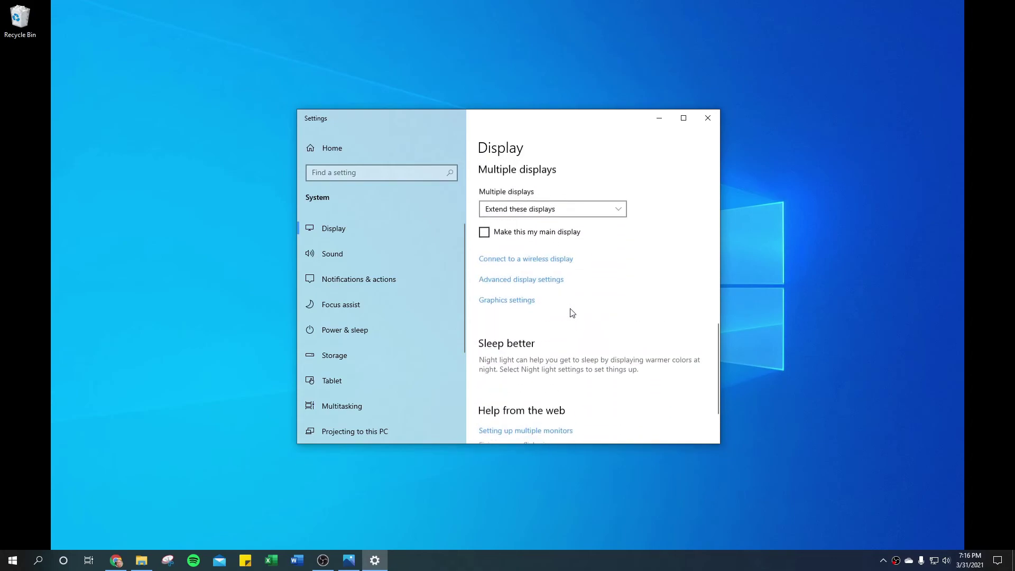
scroll(578, 313, up, 4)
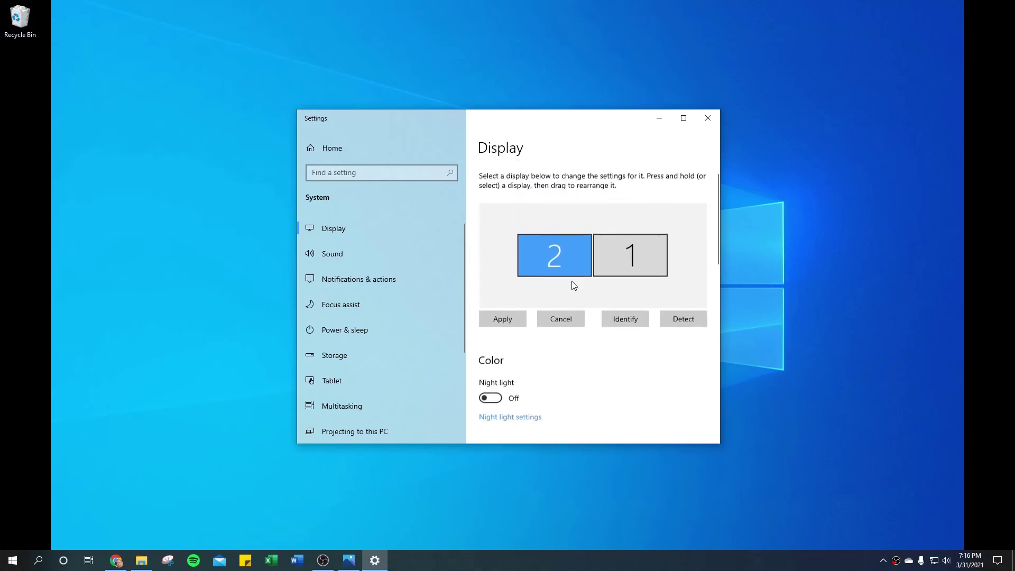
scroll(607, 369, down, 3)
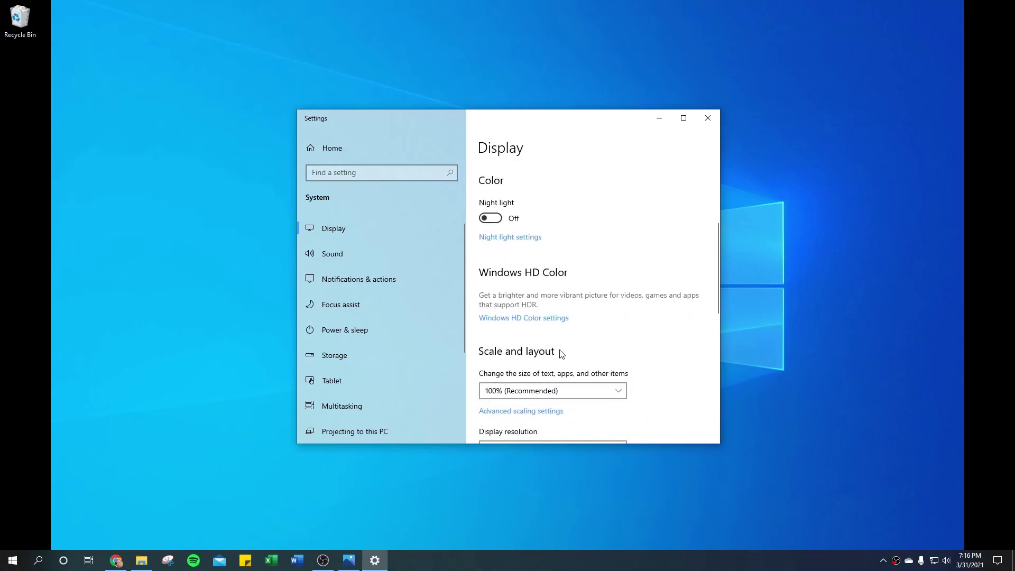
scroll(569, 351, down, 1)
scroll(555, 356, down, 2)
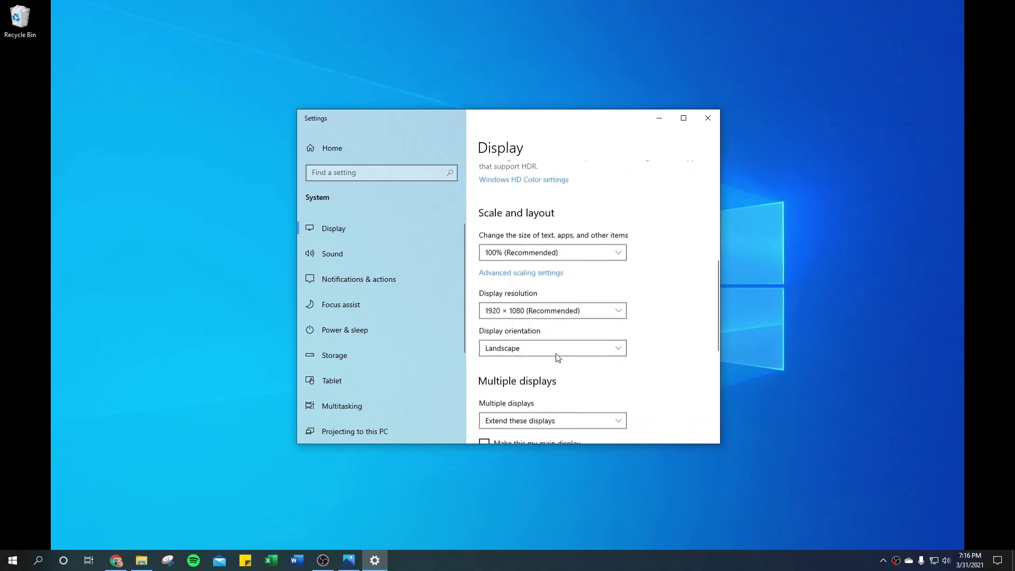
scroll(533, 345, down, 2)
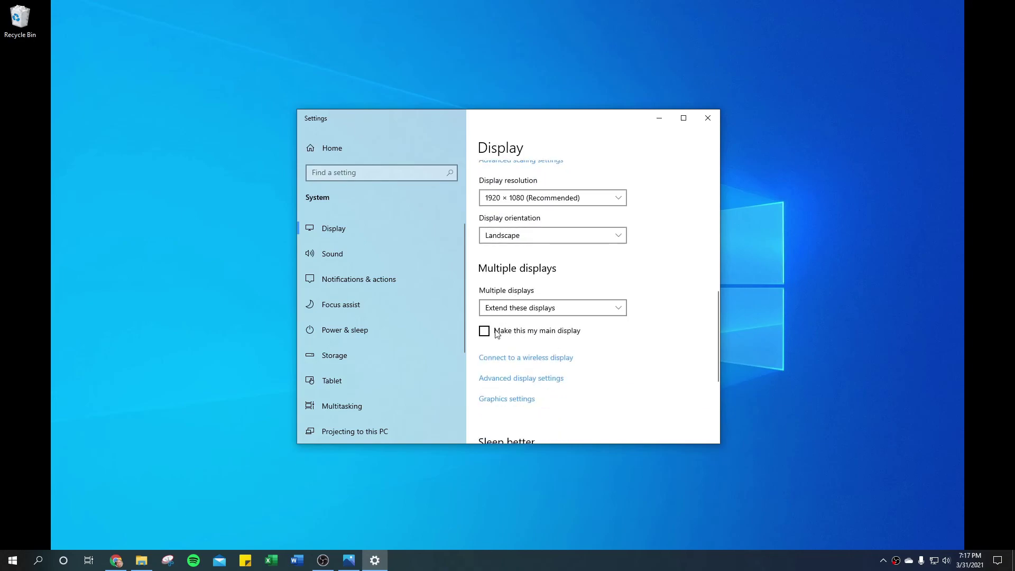
scroll(555, 288, up, 5)
scroll(528, 328, down, 6)
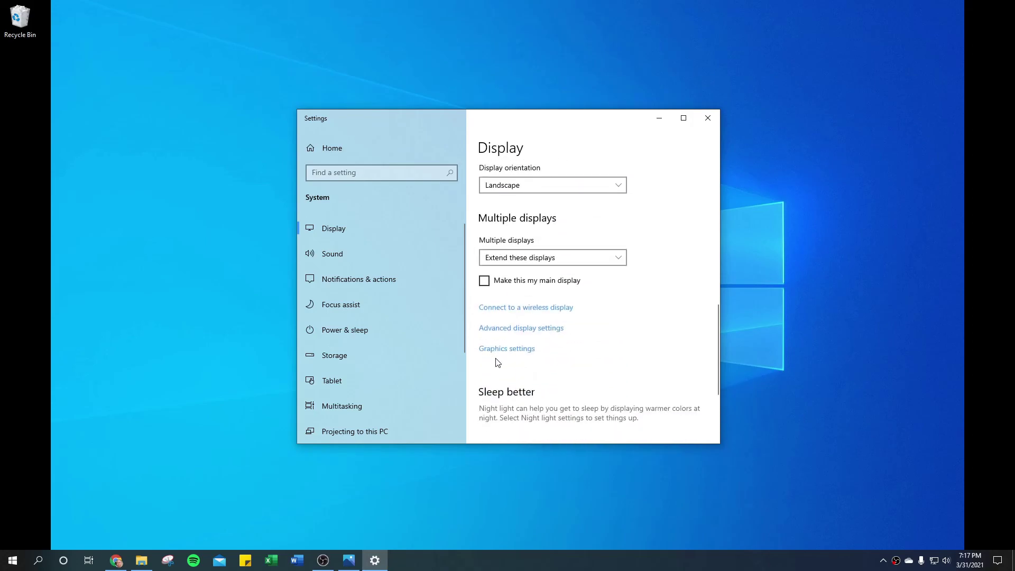
scroll(555, 308, up, 6)
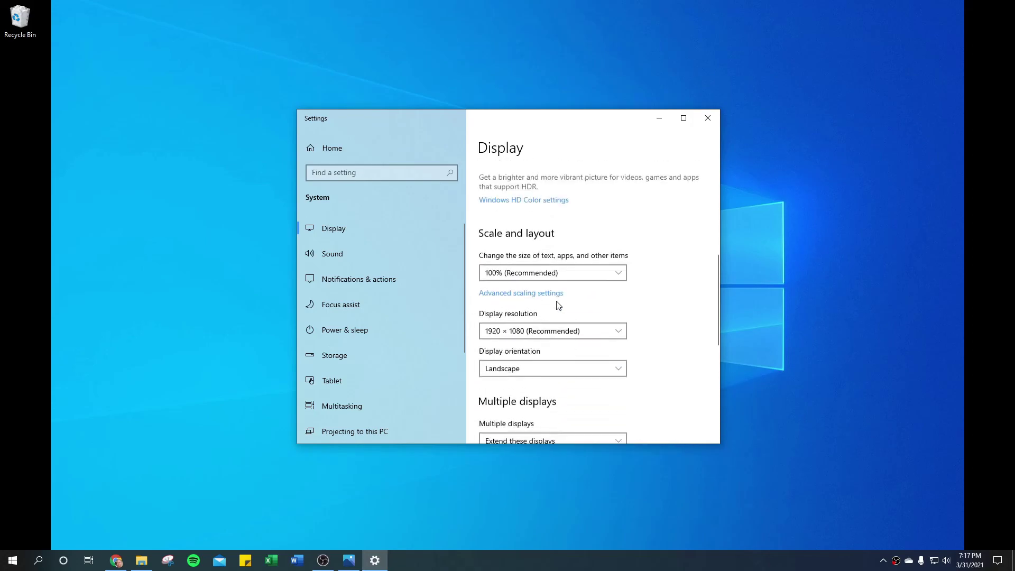
Select display 1 and check its Make this my main display option.
click(623, 283)
scroll(604, 392, down, 8)
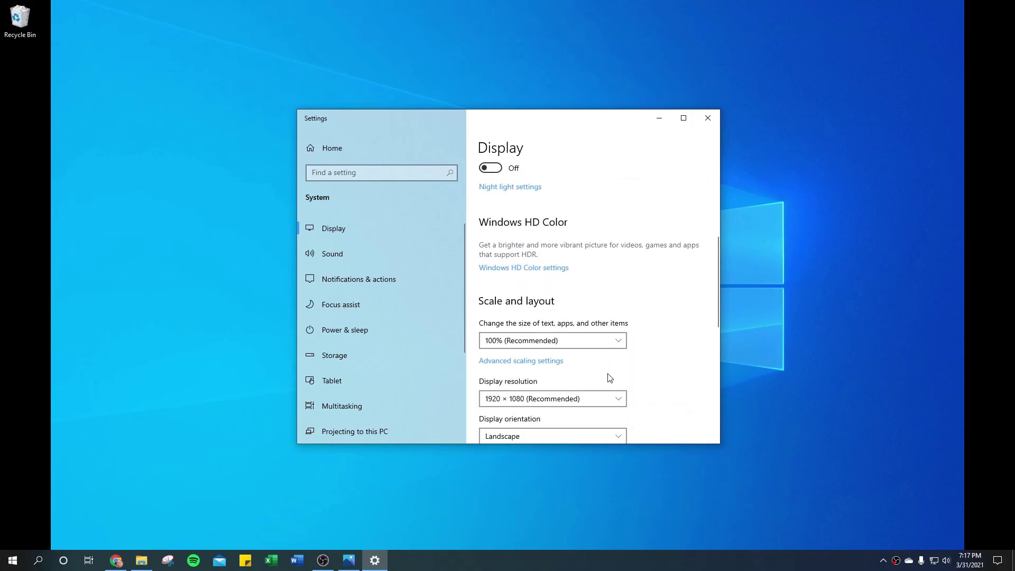
scroll(608, 369, down, 3)
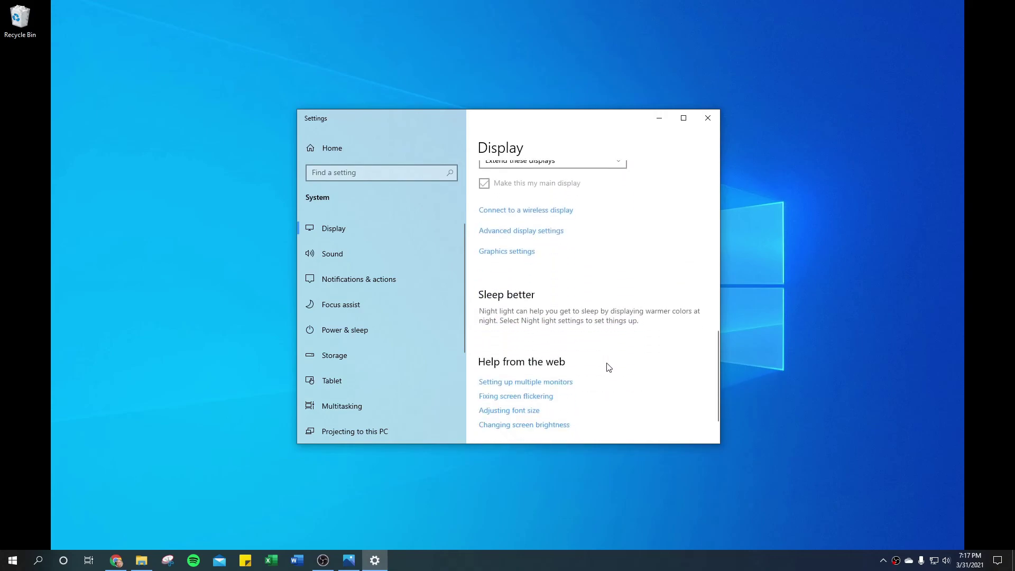